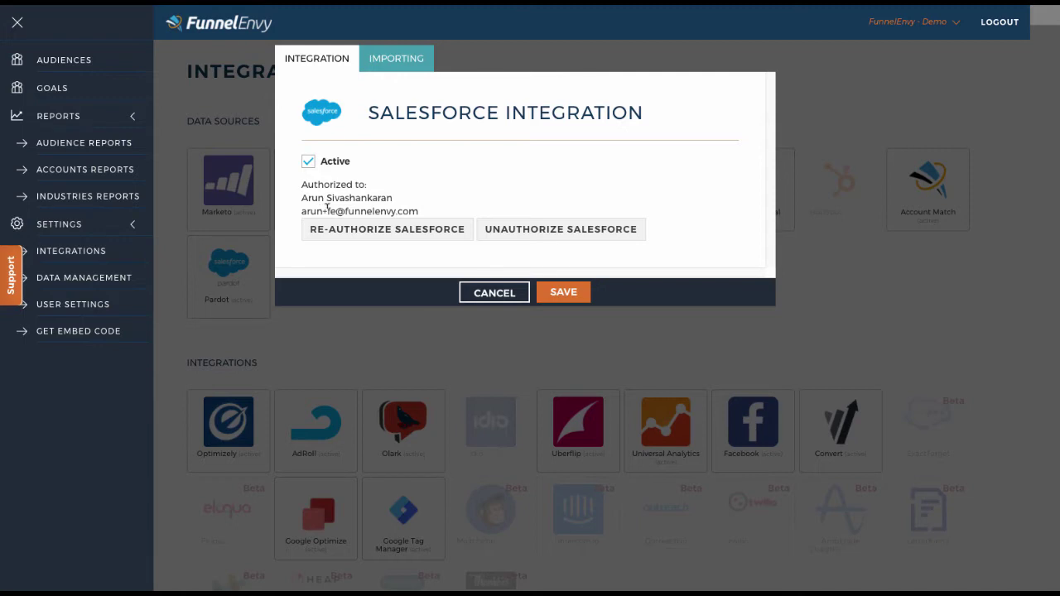
# Step: Review the Salesforce import settings and the query type and definition of the Accounts with Active Opps query
pyautogui.click(396, 65)
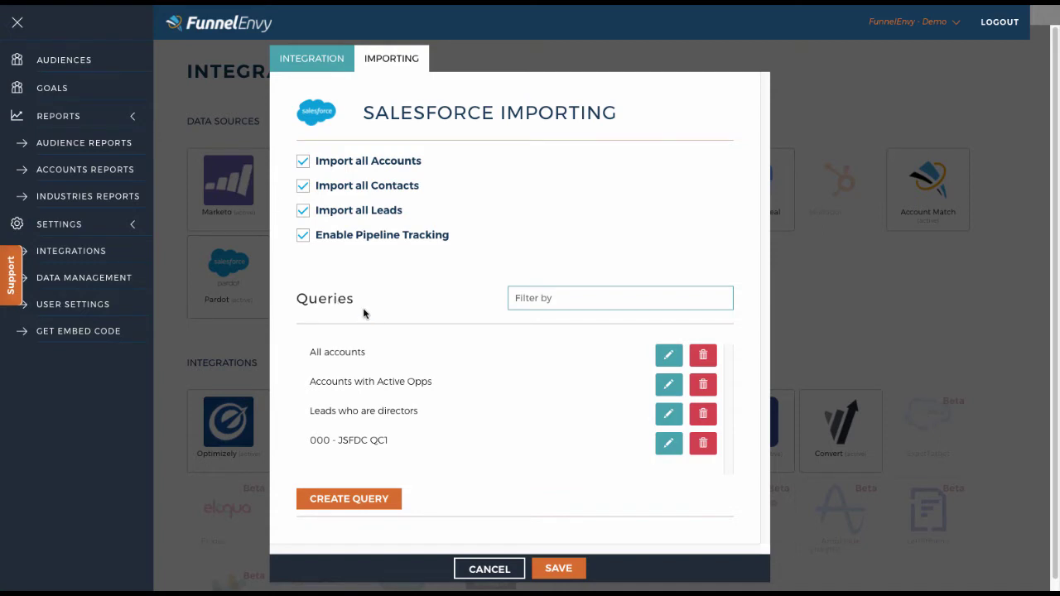
pyautogui.click(668, 383)
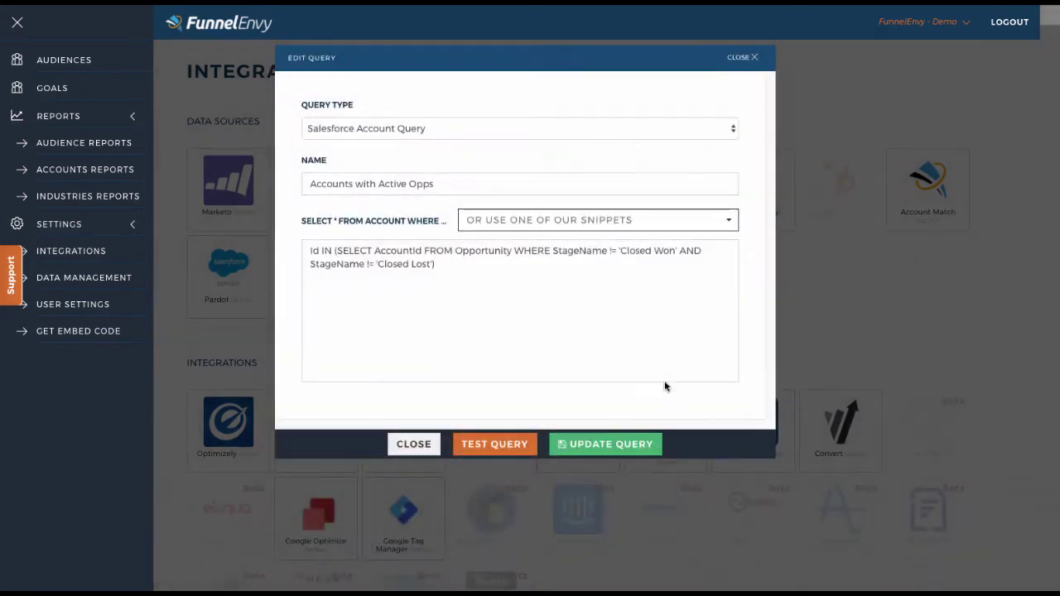
pyautogui.click(579, 129)
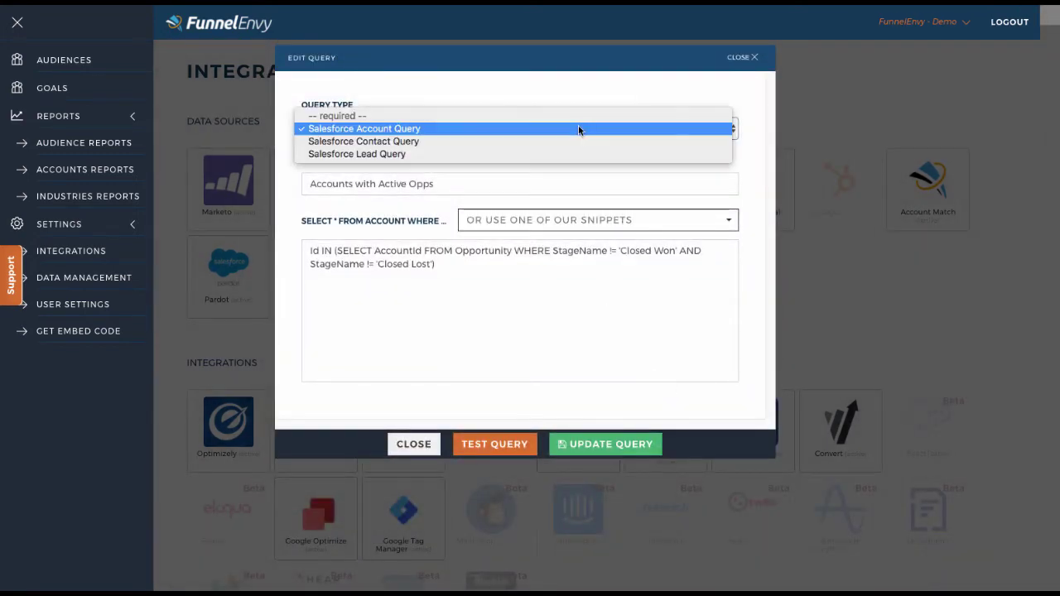
pyautogui.click(762, 195)
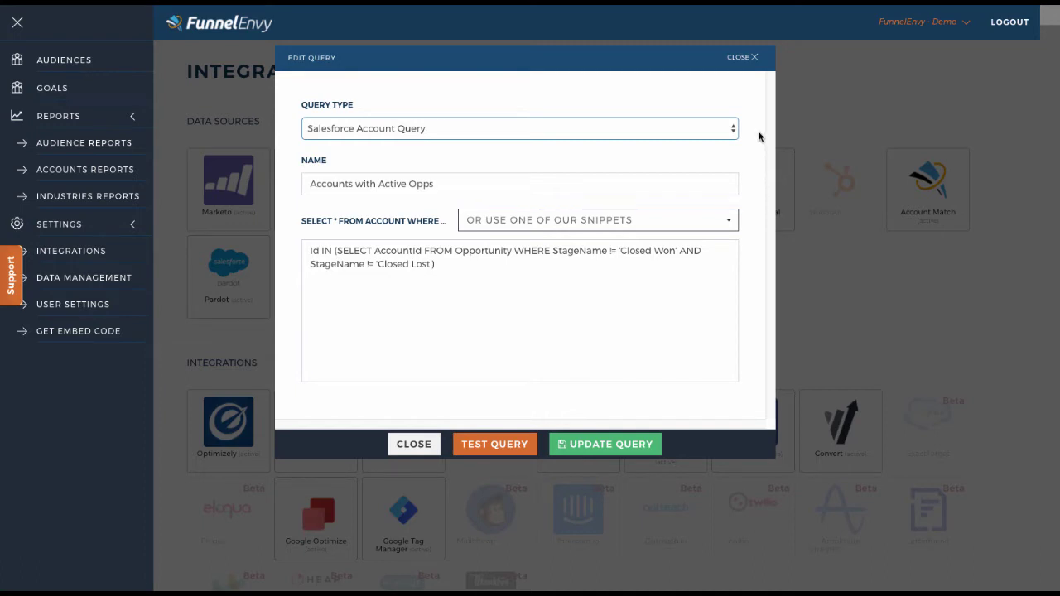
pyautogui.click(742, 58)
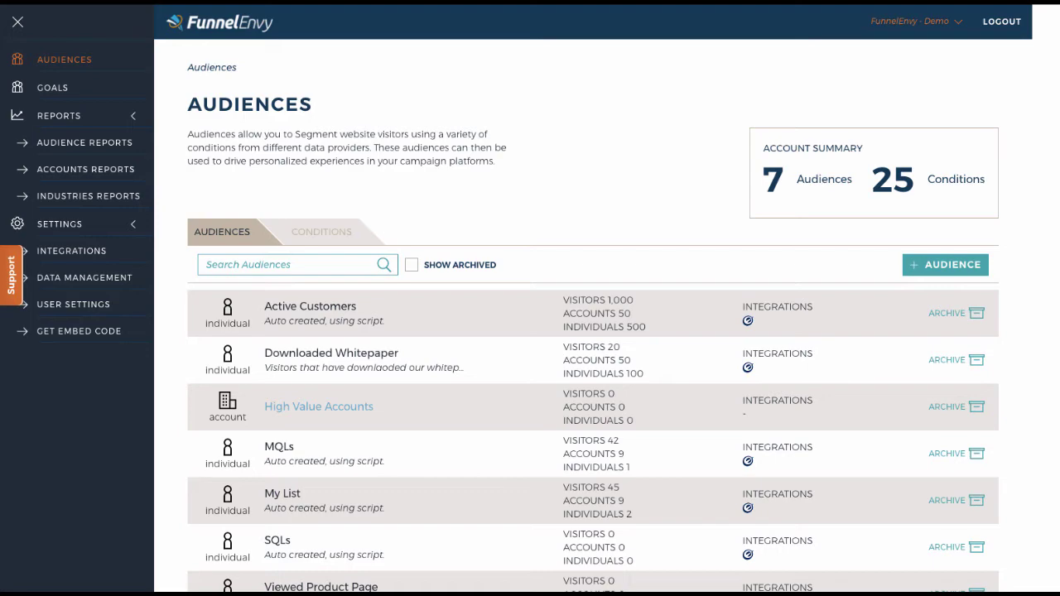
# Step: Review the types offered for a new audience and the existing rules of the High Value Accounts audience
pyautogui.click(908, 274)
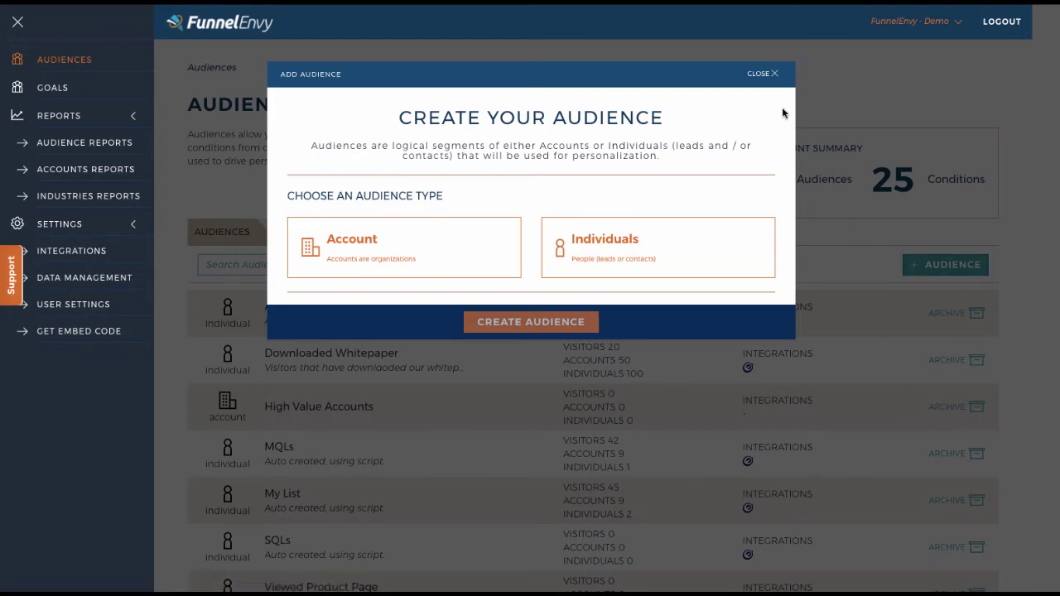
pyautogui.click(755, 73)
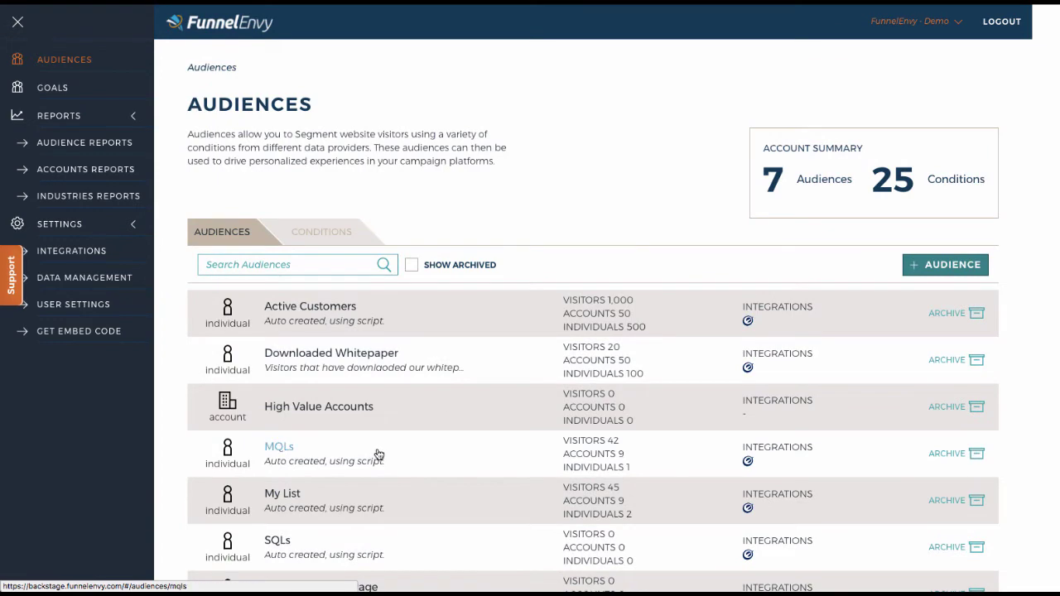
pyautogui.click(345, 407)
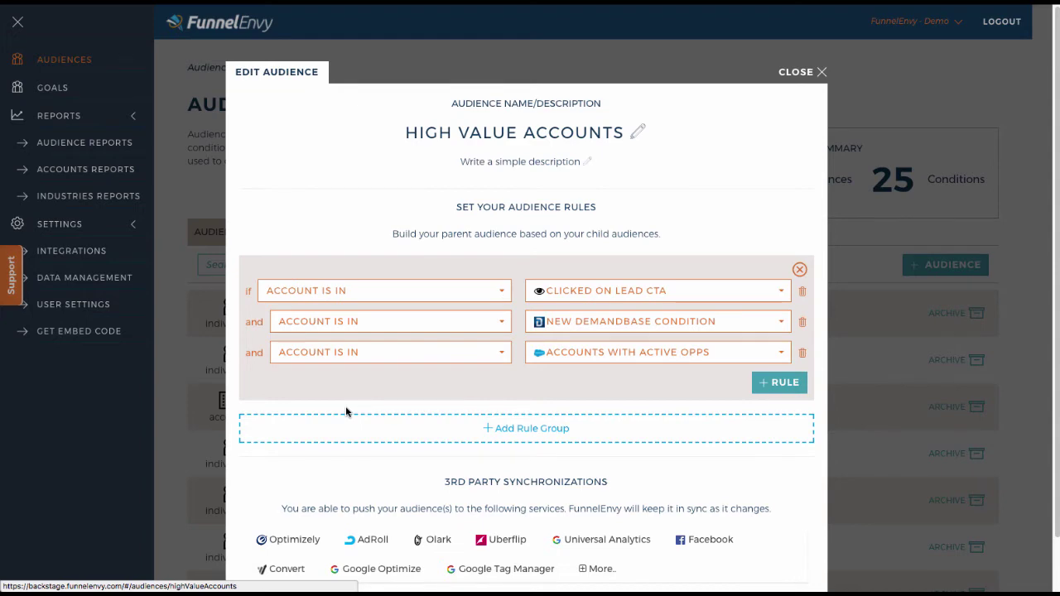
pyautogui.click(795, 72)
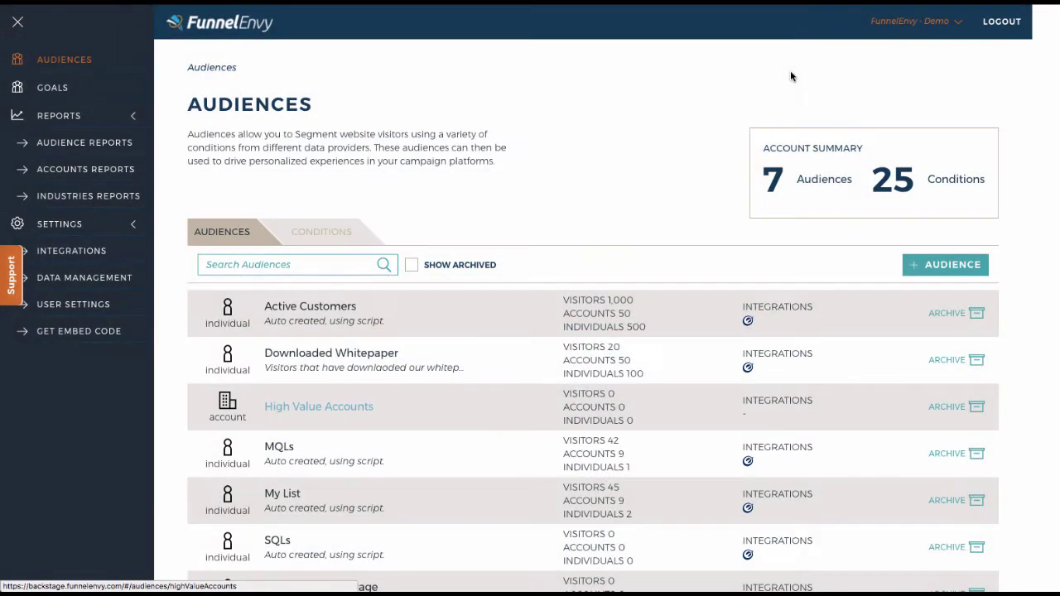
# Step: In the conditions list, examine the providers offered for a new condition and the provider types available for Salesforce
pyautogui.click(320, 237)
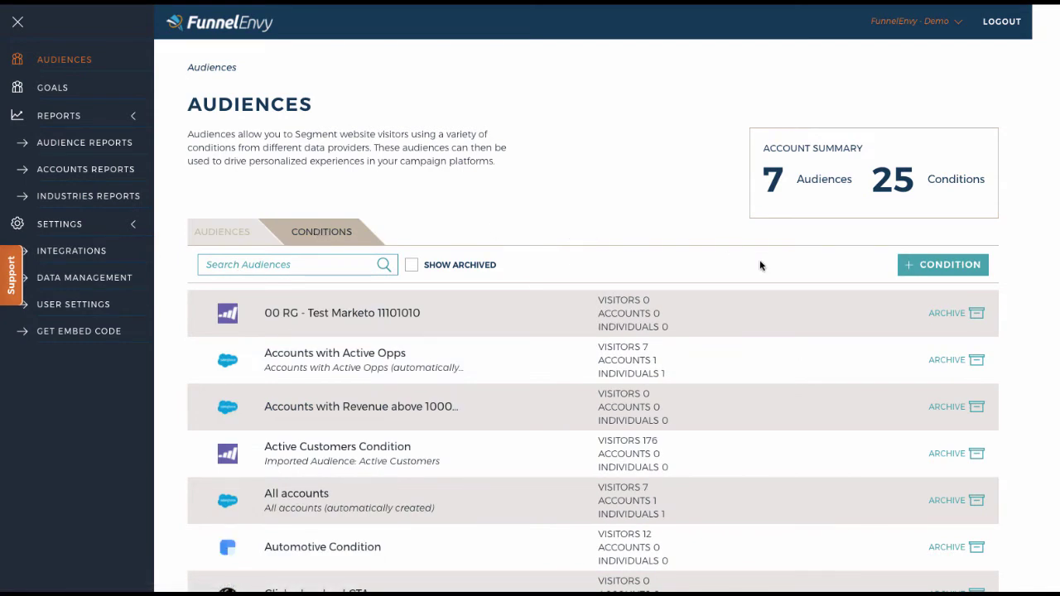
pyautogui.click(938, 264)
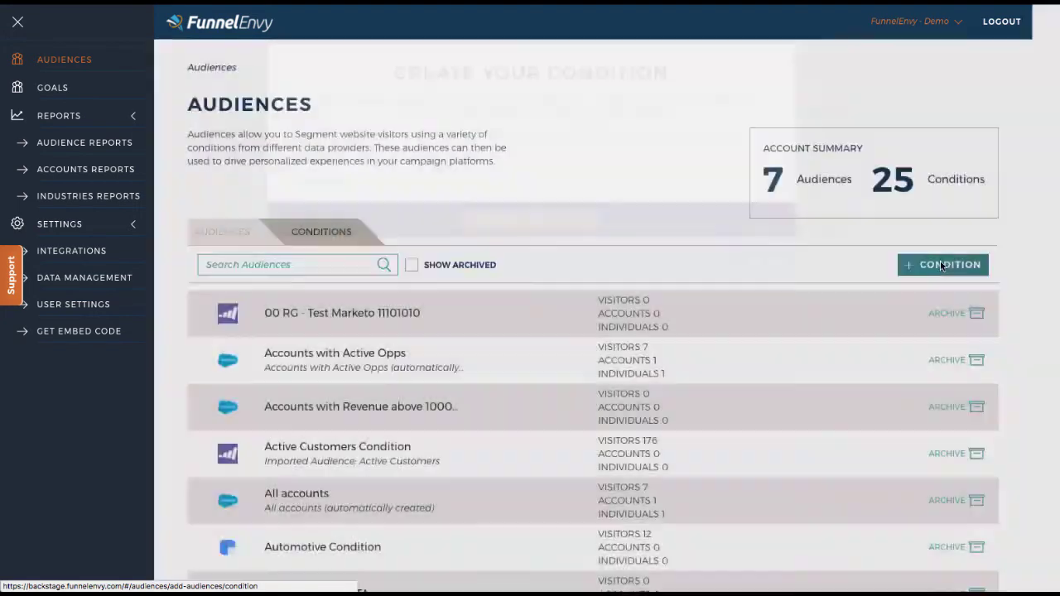
pyautogui.click(659, 232)
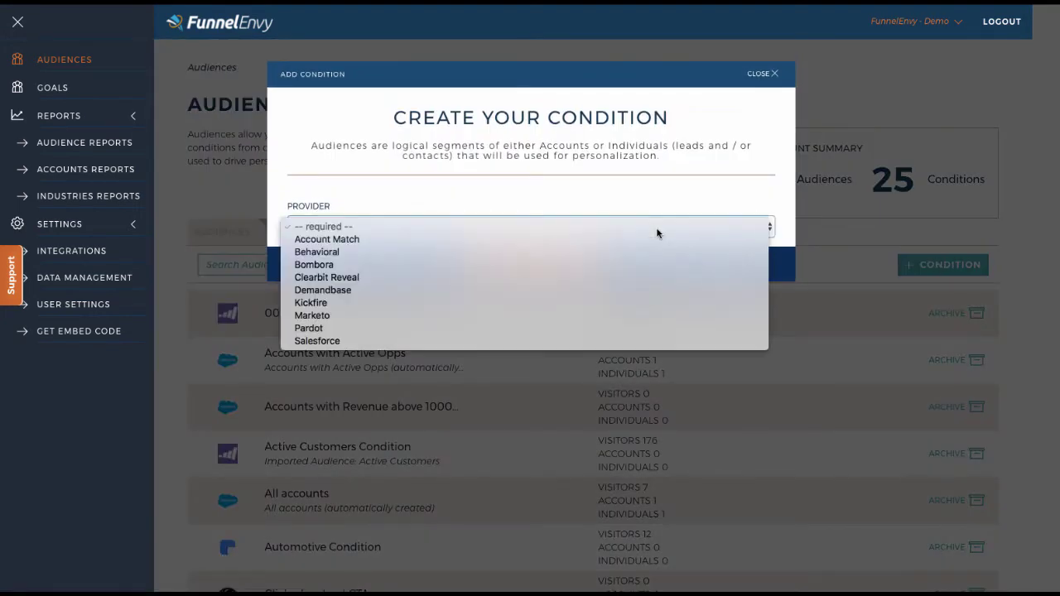
pyautogui.click(656, 341)
pyautogui.click(582, 282)
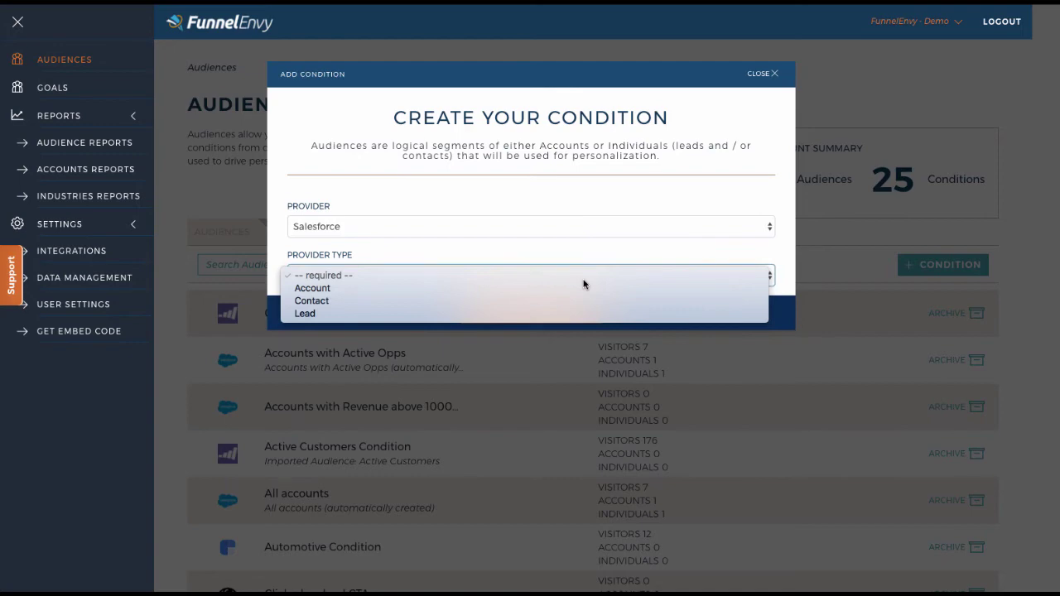
pyautogui.click(733, 117)
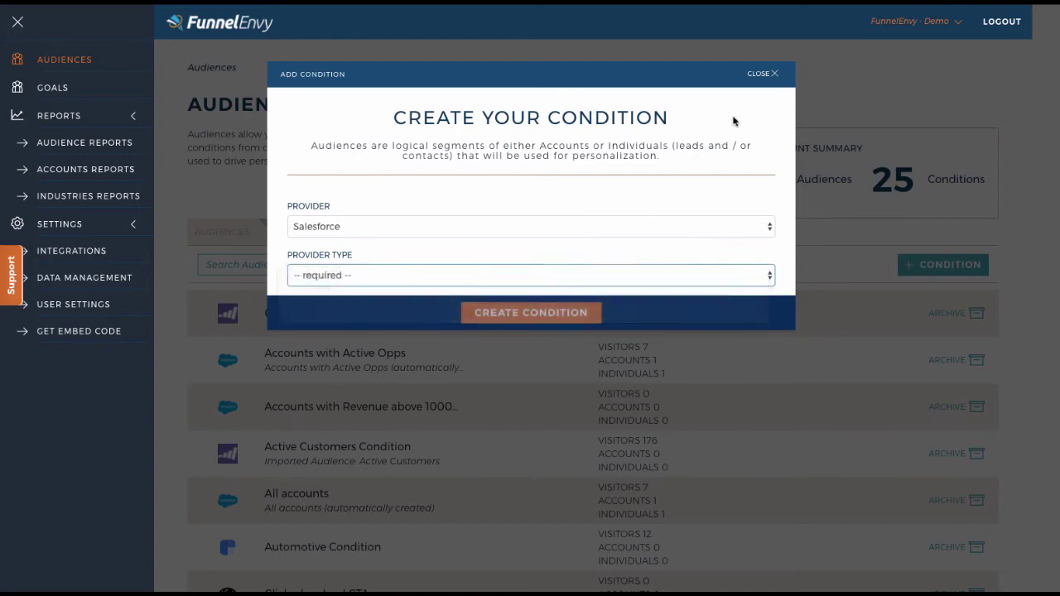
pyautogui.click(767, 76)
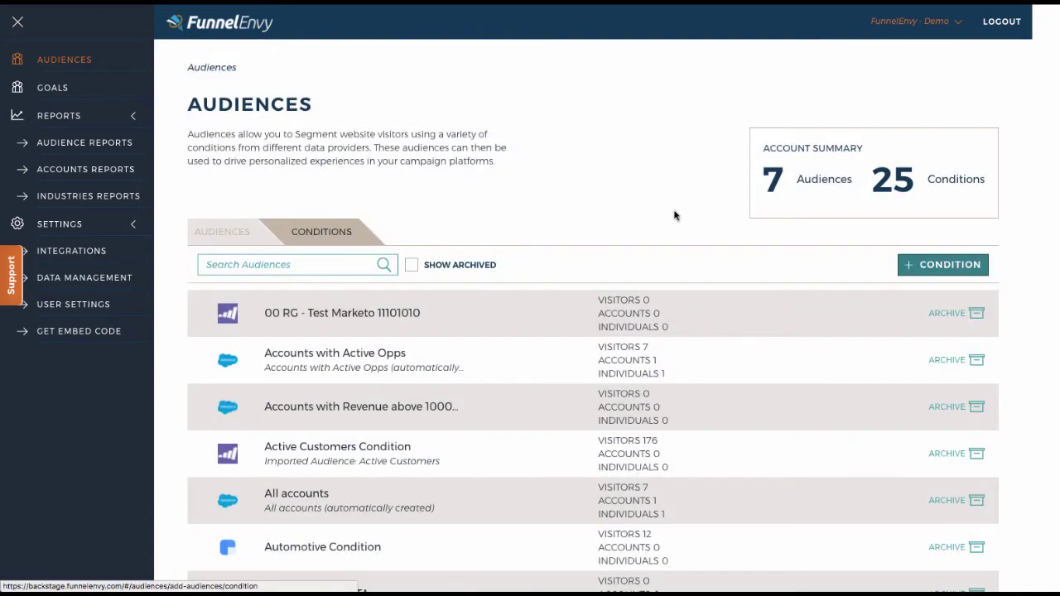
# Step: In the Accounts with Revenue above 1000000 condition, set the first rule to Revenue is greater than 1000000
pyautogui.click(423, 412)
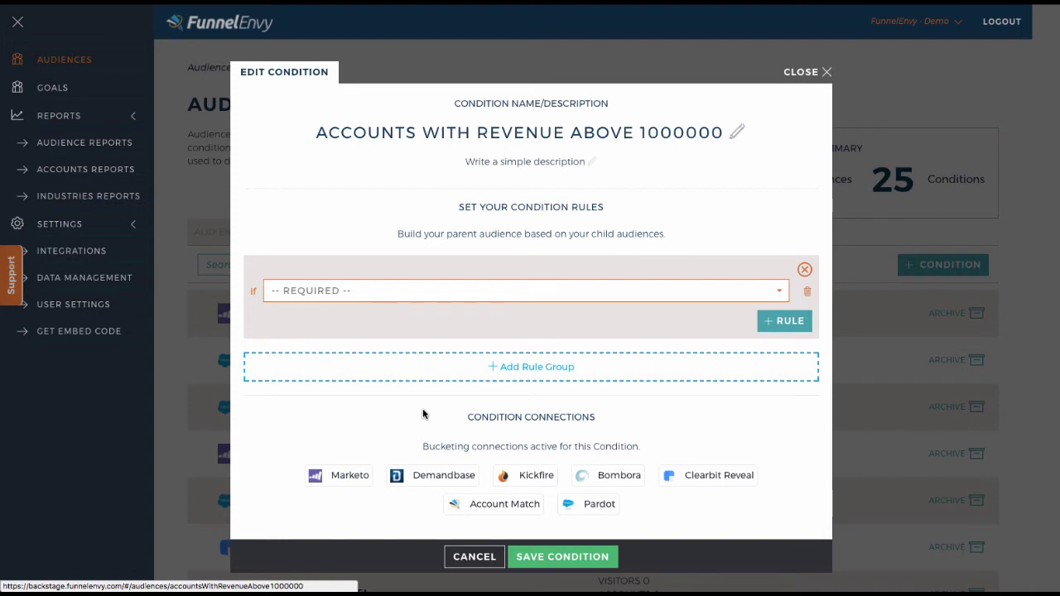
pyautogui.click(593, 290)
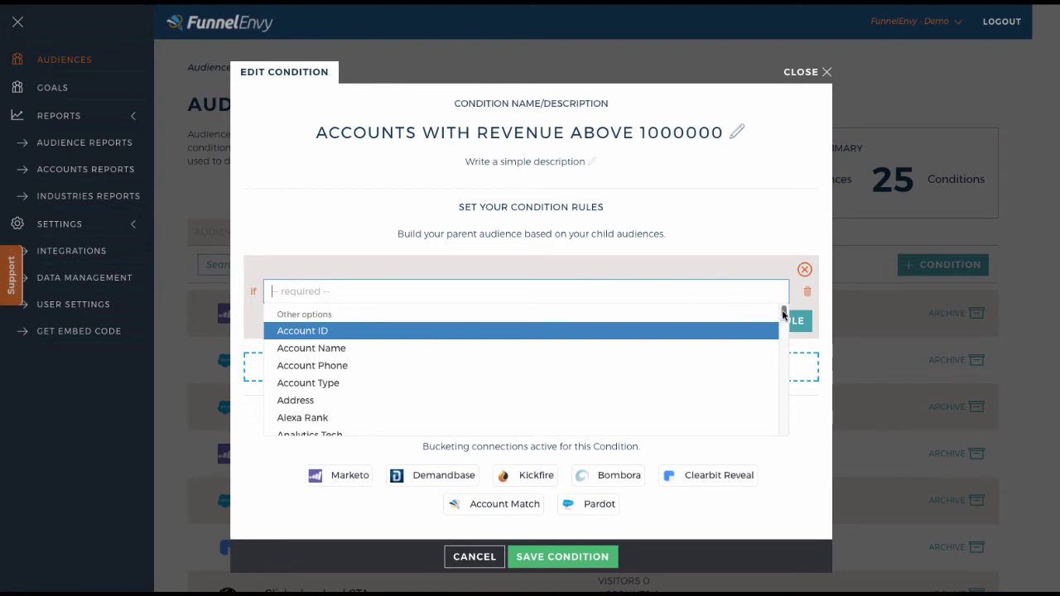
pyautogui.moveTo(783, 313); pyautogui.dragTo(783, 323)
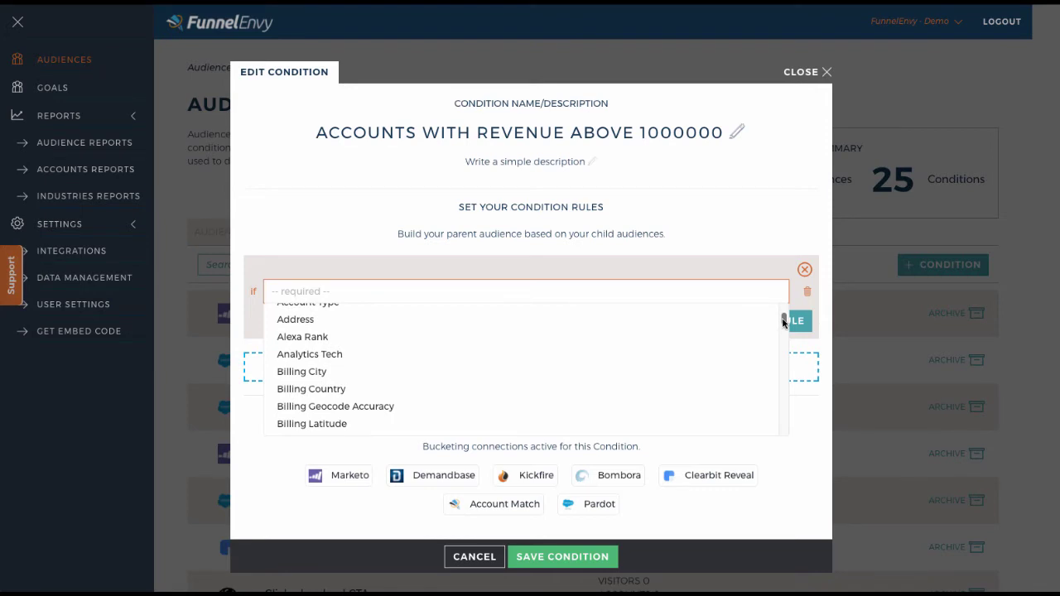
pyautogui.moveTo(783, 323); pyautogui.dragTo(783, 311)
pyautogui.write('revenue')
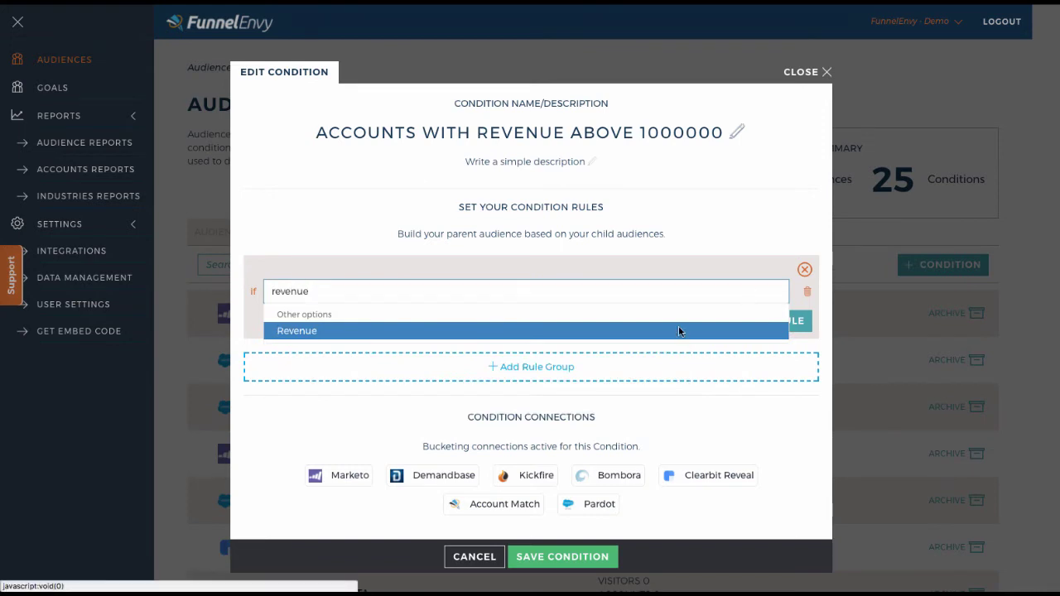
pyautogui.click(680, 332)
pyautogui.click(533, 290)
pyautogui.click(543, 406)
pyautogui.click(687, 289)
pyautogui.write('1000000')
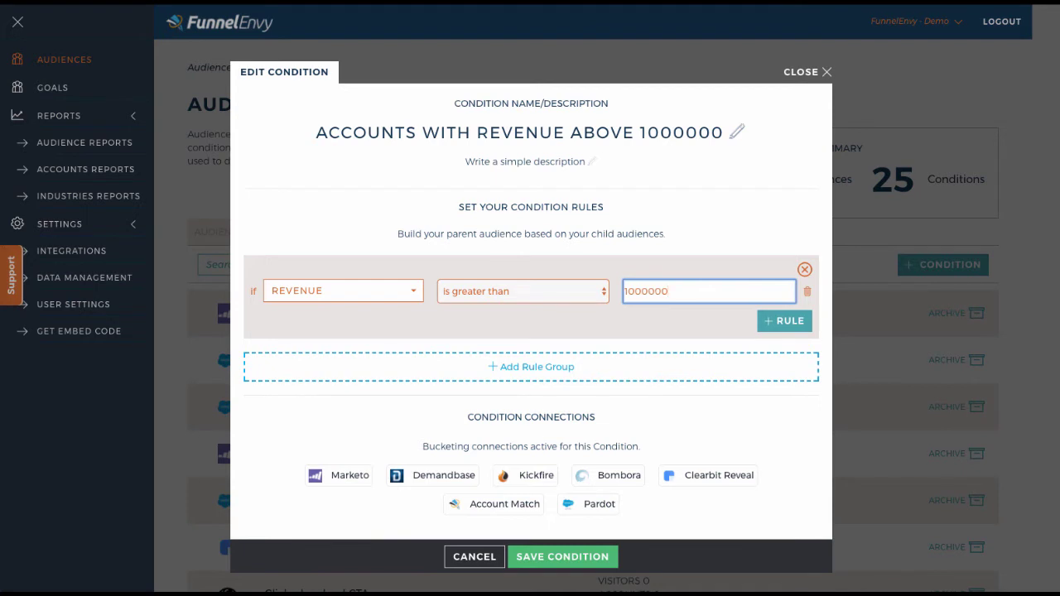
# Step: Add a second rule to the same group requiring State / Province is equal to CA
pyautogui.click(760, 323)
pyautogui.click(542, 321)
pyautogui.write('strate')
pyautogui.press('BackSpace')
pyautogui.press('BackSpace')
pyautogui.press('BackSpace')
pyautogui.press('BackSpace')
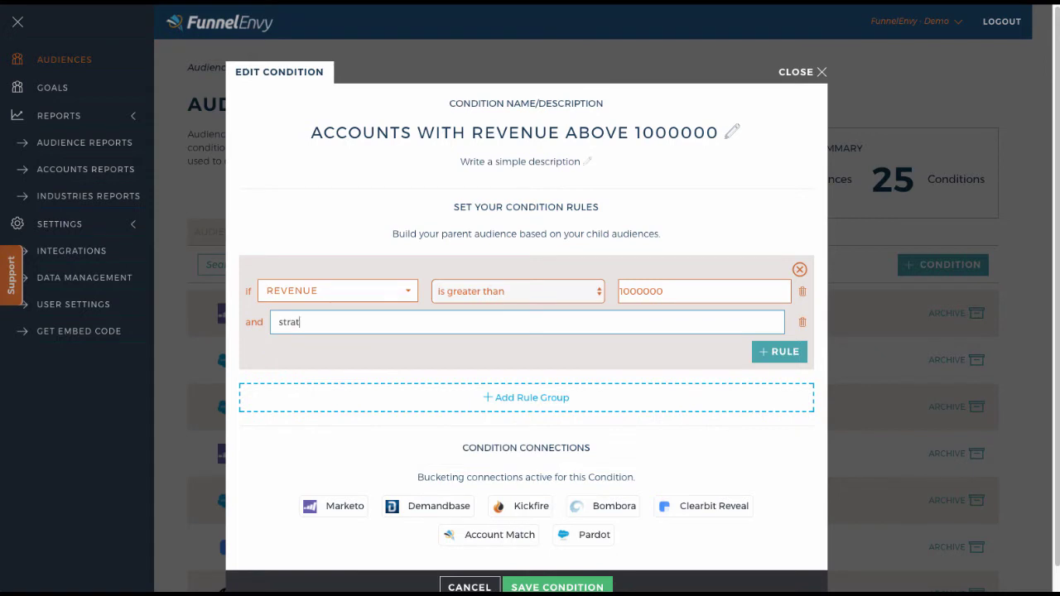
pyautogui.write('ate')
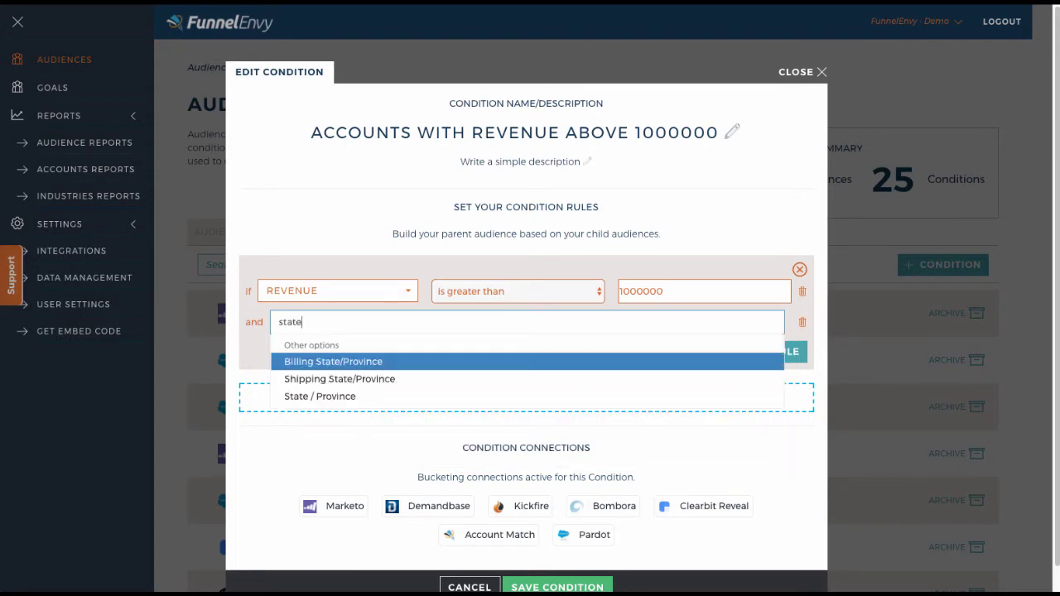
pyautogui.click(367, 397)
pyautogui.click(627, 321)
pyautogui.write('CA')
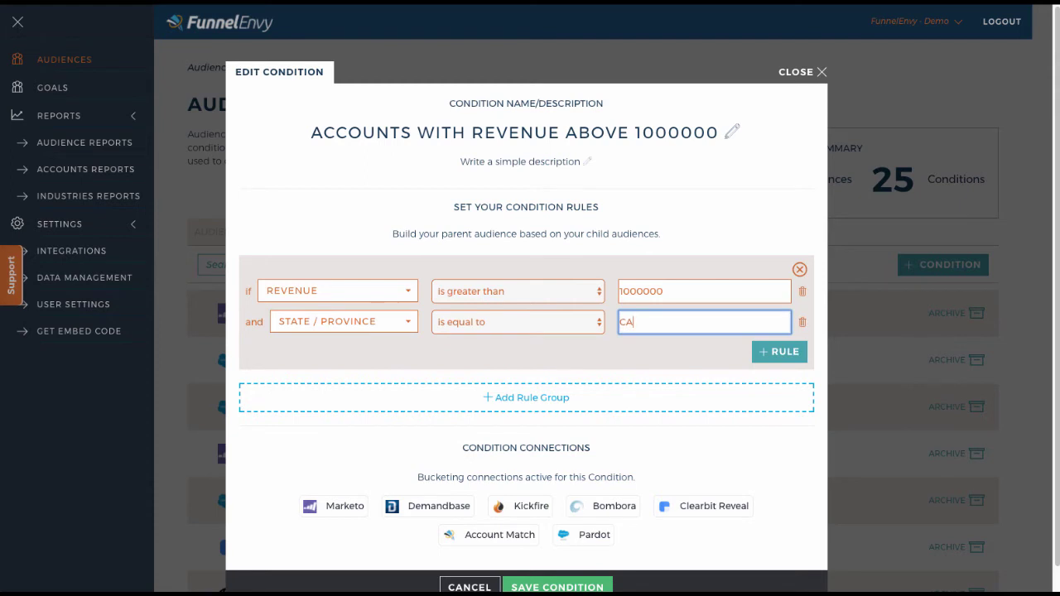
# Step: Add an empty alternative rule group to the condition and remove it again
pyautogui.click(660, 397)
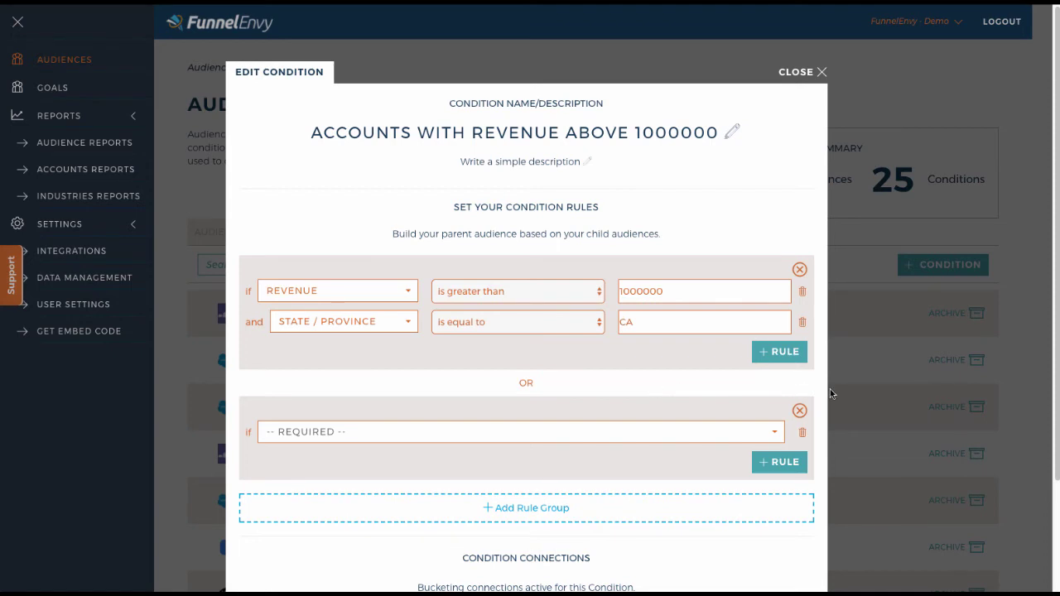
pyautogui.click(799, 411)
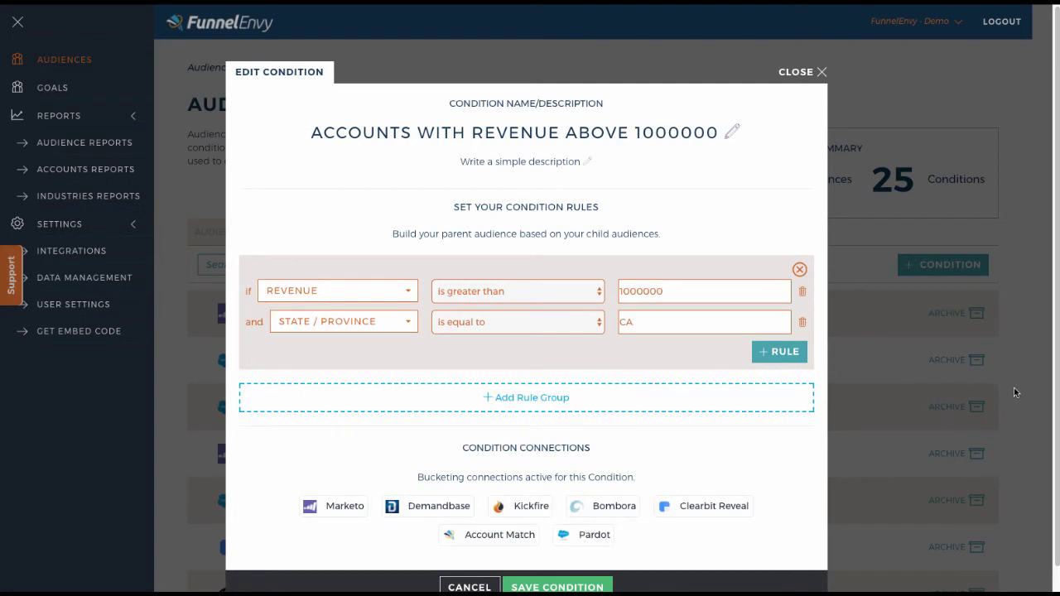
# Step: Save the revenue condition and close its editor
pyautogui.scroll(-1, 1056, 404)
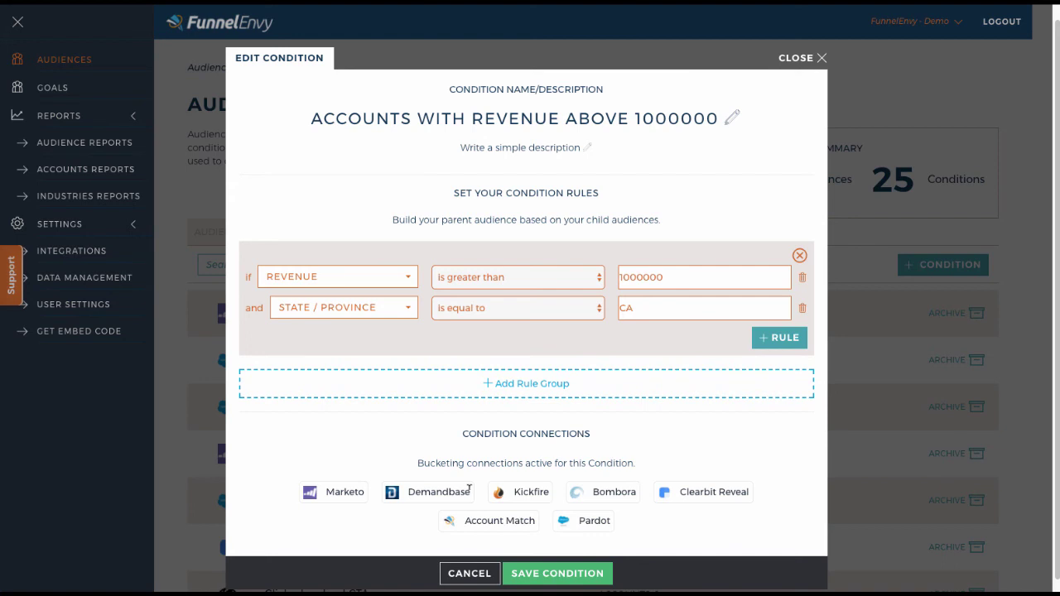
pyautogui.click(523, 572)
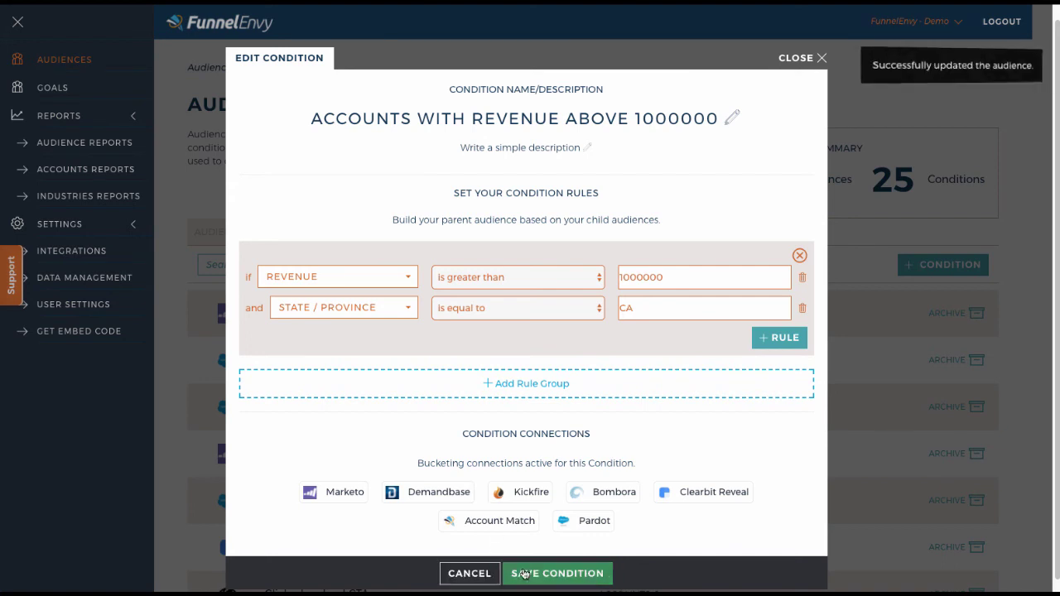
pyautogui.click(820, 58)
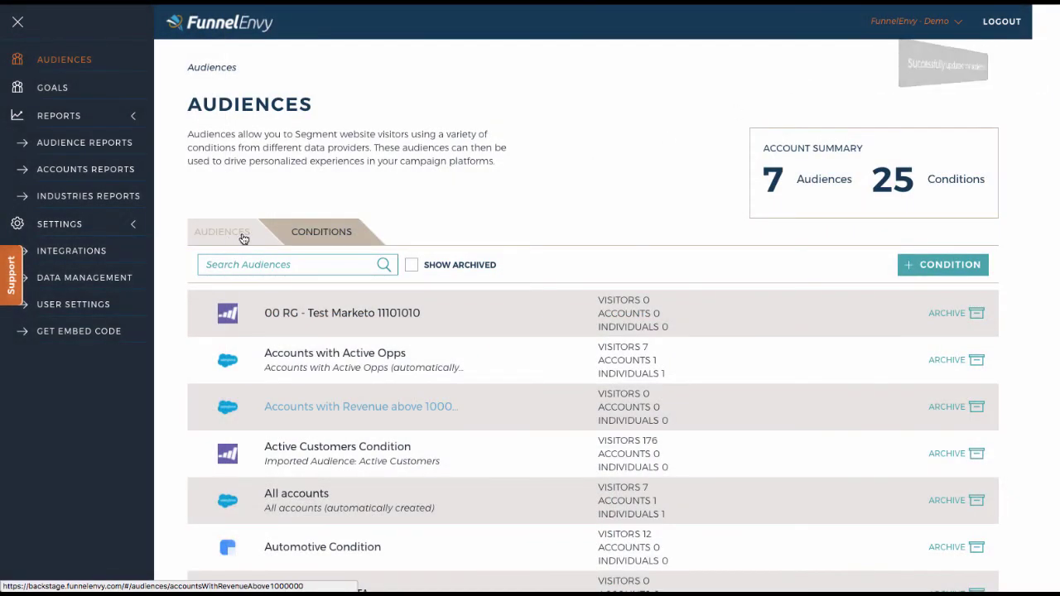
# Step: Add a rule to the High Value Accounts audience: Account is in Accounts with Revenue above 1000000
pyautogui.click(232, 238)
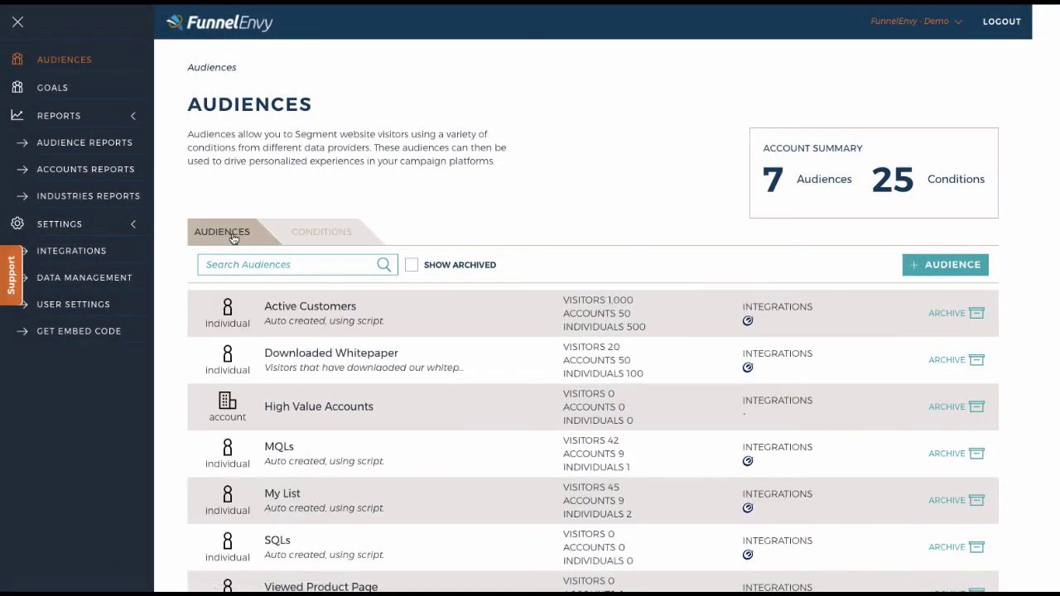
pyautogui.click(348, 411)
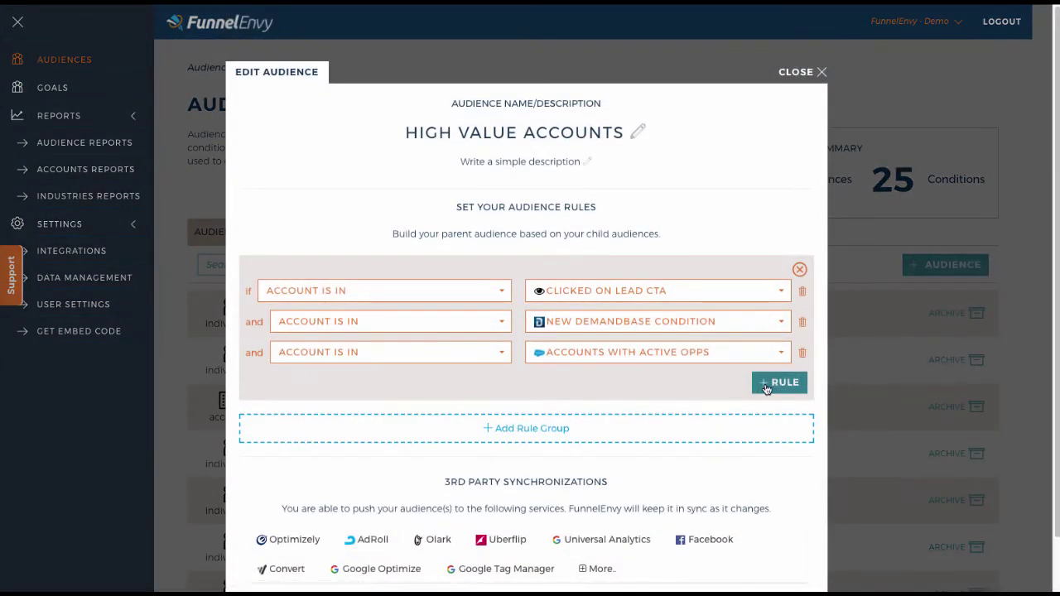
pyautogui.click(781, 382)
pyautogui.click(345, 384)
pyautogui.click(343, 423)
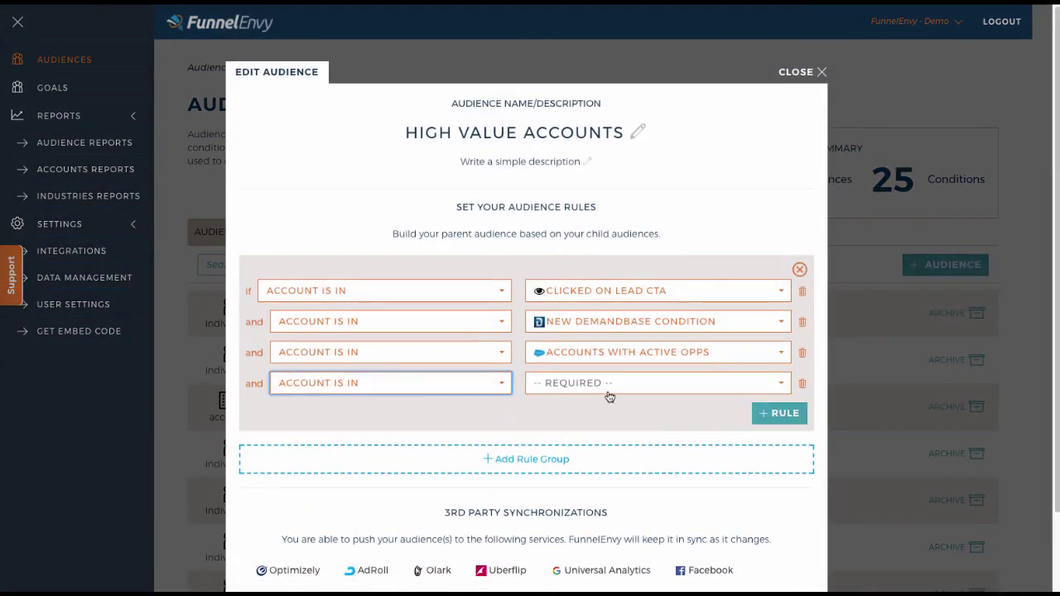
pyautogui.click(608, 385)
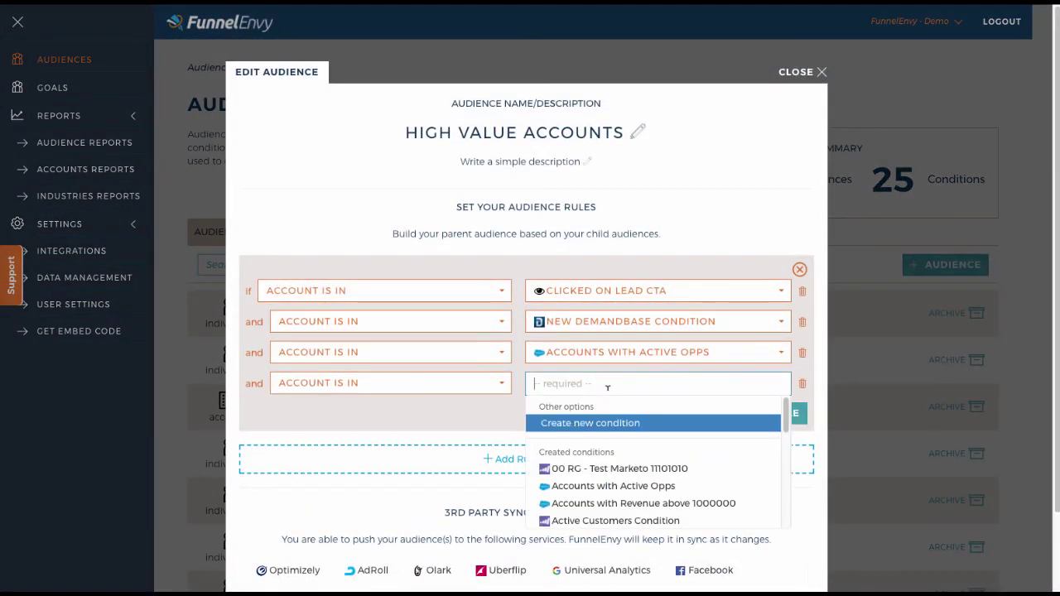
pyautogui.click(629, 504)
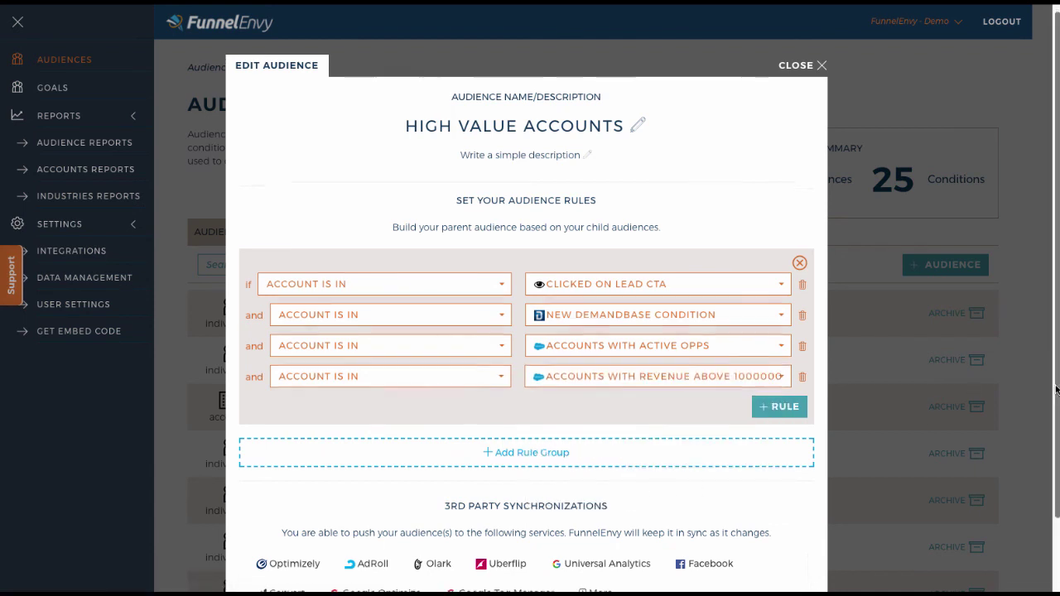
# Step: Examine the audience's third-party synchronization options for Optimizely and Google Optimize
pyautogui.scroll(-1, 836, 448)
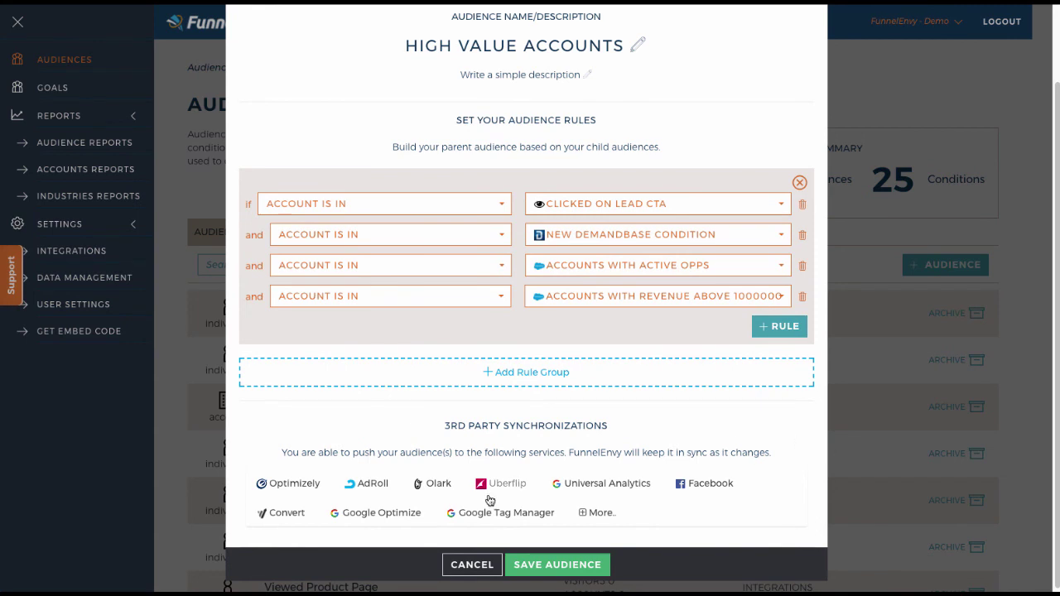
pyautogui.click(319, 492)
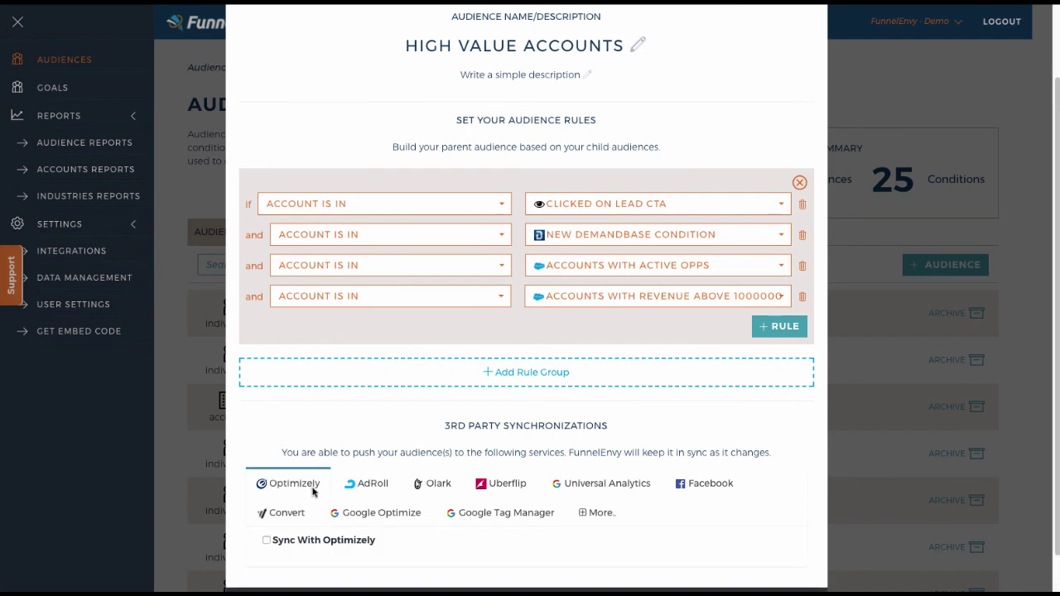
pyautogui.moveTo(1057, 454); pyautogui.dragTo(1058, 488)
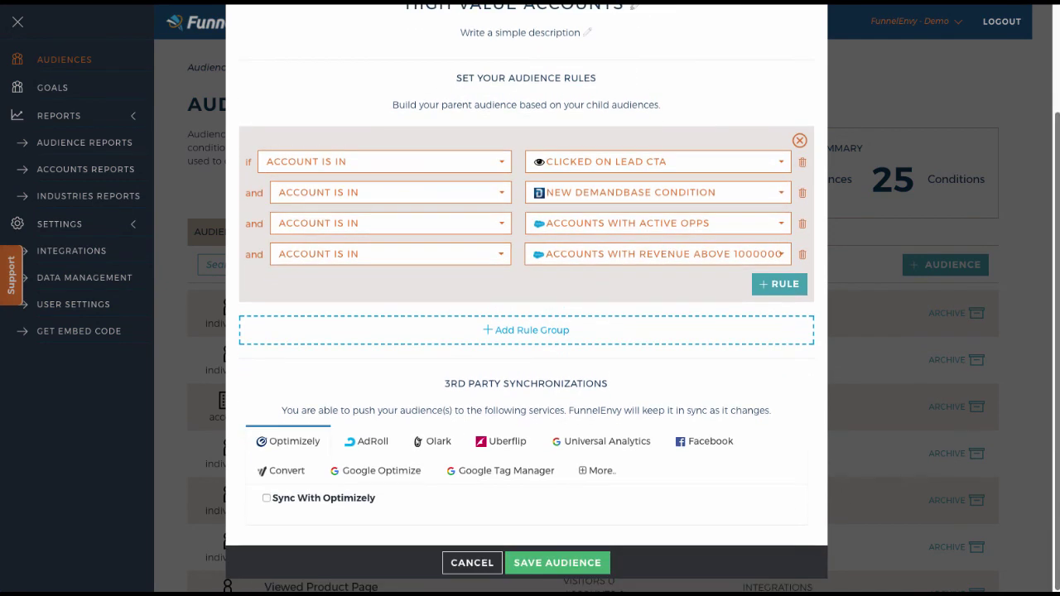
pyautogui.click(389, 470)
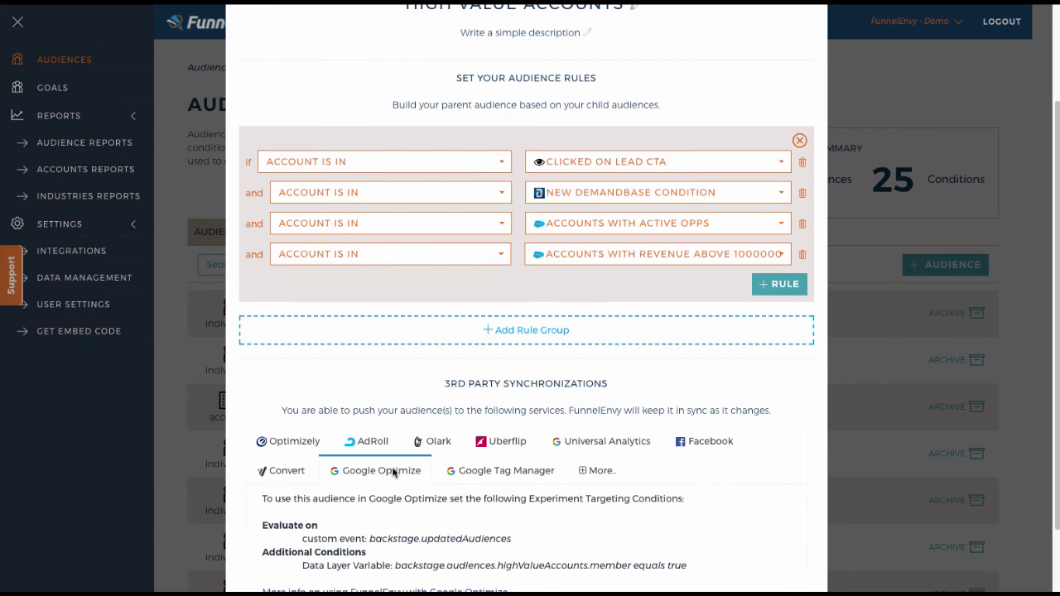